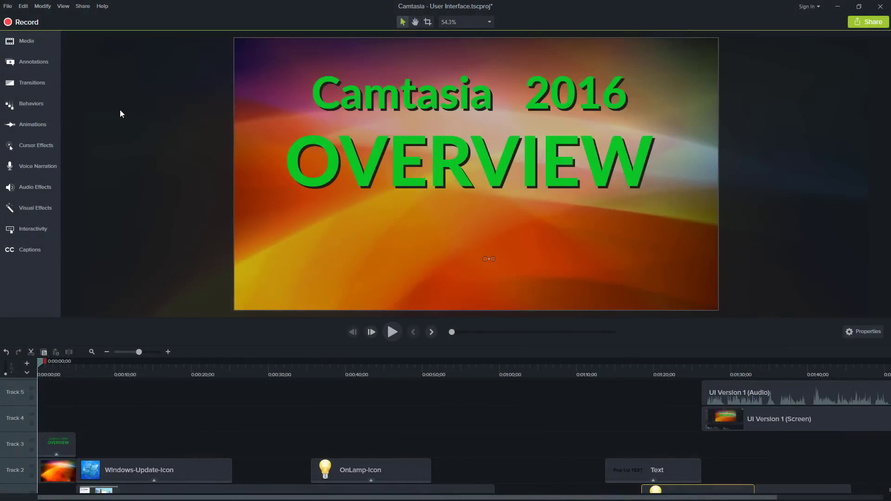
# Step: Show the Library asset folders and the OnLamp-Icon clip's properties (scale 3580%, Colorize 10%)
pyautogui.click(29, 42)
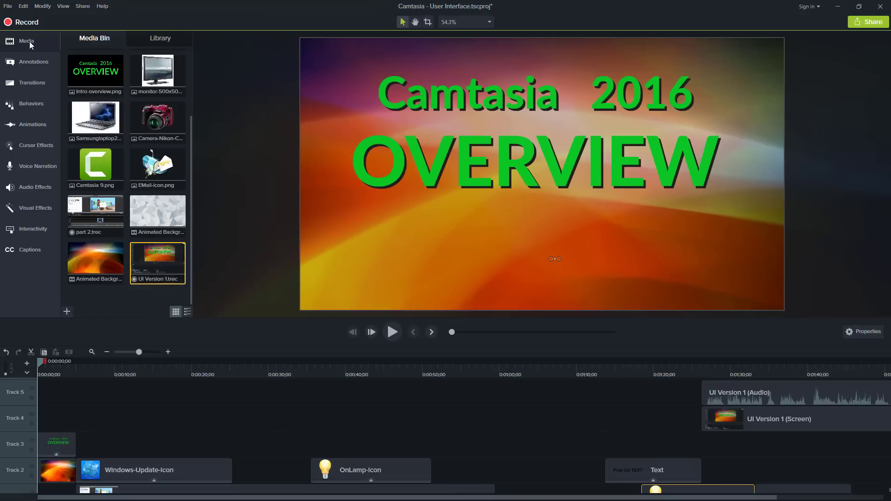
pyautogui.click(161, 39)
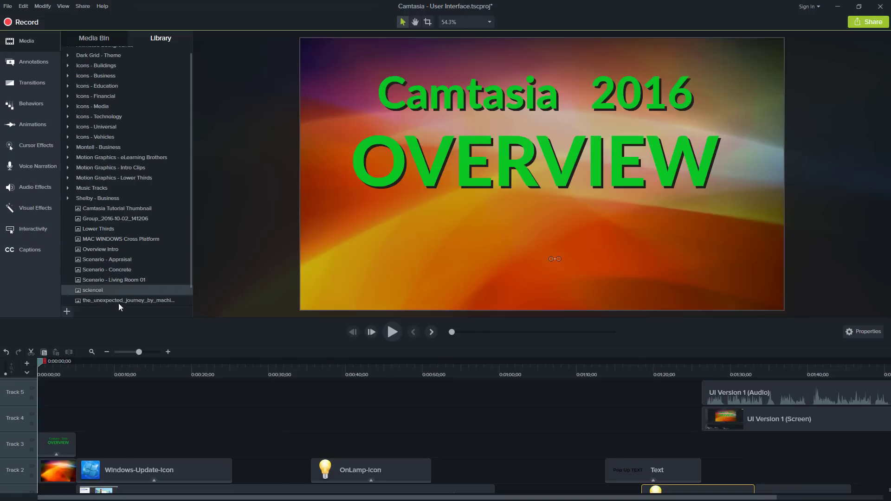
pyautogui.click(868, 332)
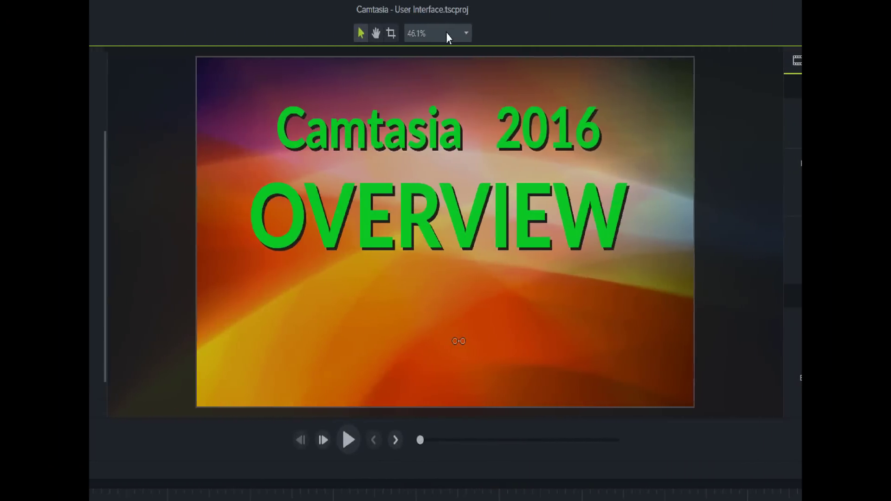
# Step: Detach the canvas, move it onto the second monitor, then dock it back into the editor
pyautogui.click(474, 20)
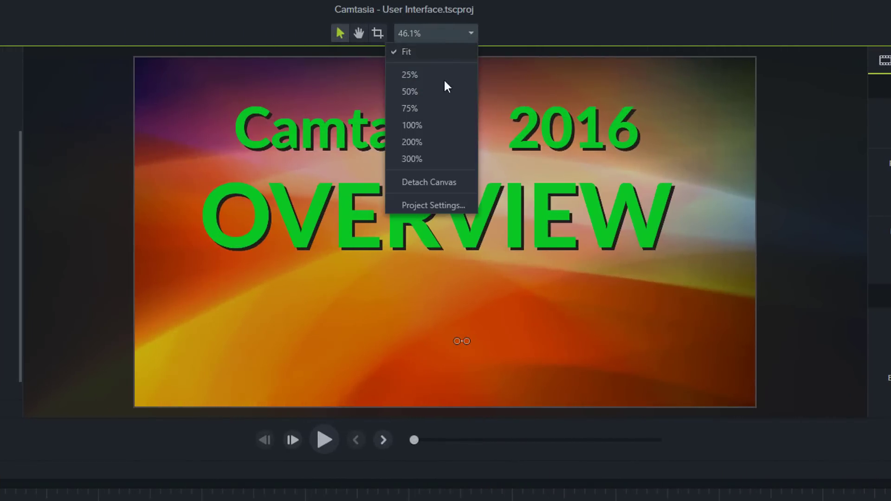
pyautogui.click(446, 181)
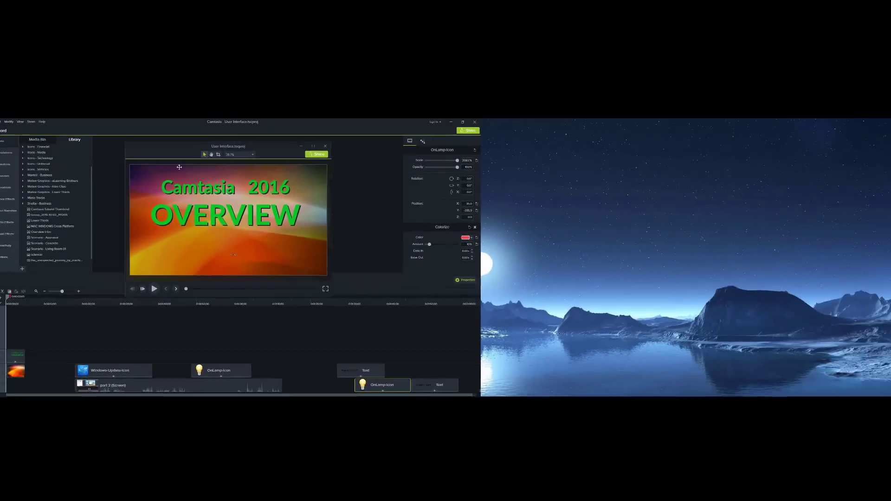
pyautogui.moveTo(176, 148); pyautogui.dragTo(612, 126)
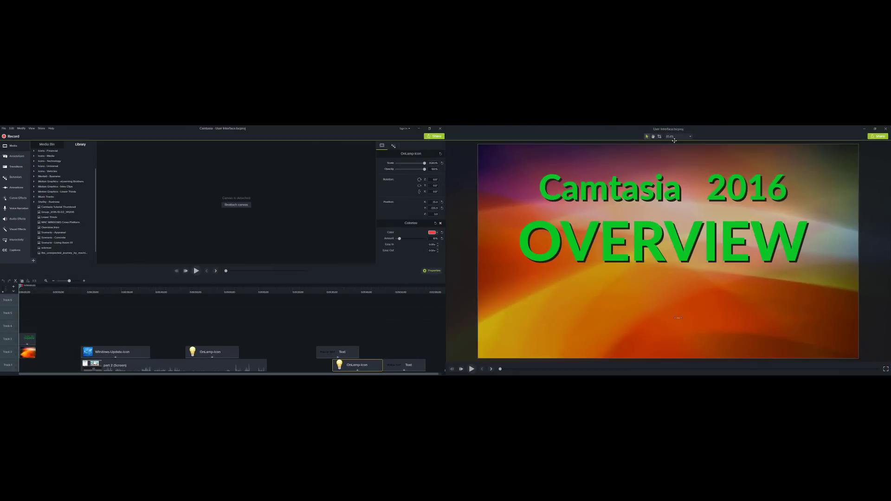
pyautogui.click(677, 139)
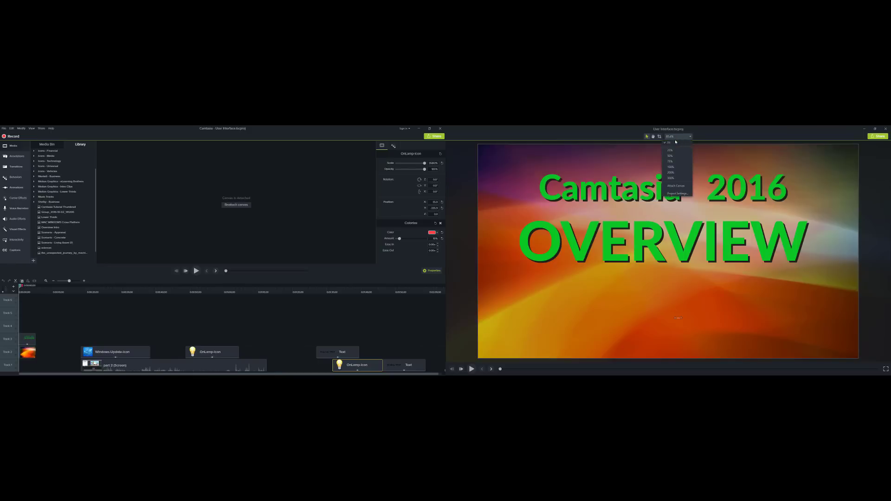
pyautogui.click(676, 186)
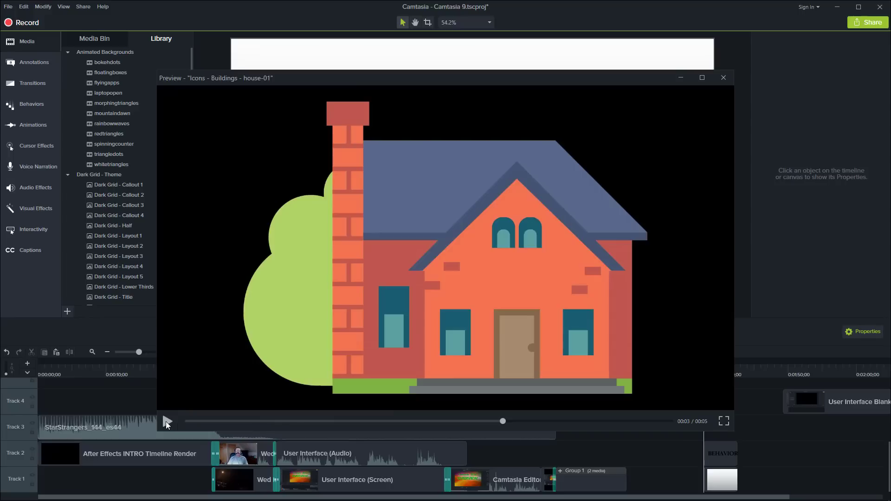
# Step: Close the library preview and browse the Callouts, Arrows & Lines, Shapes, Blur & Highlight, Sketch Motion and Keystroke annotations
pyautogui.press('Escape')
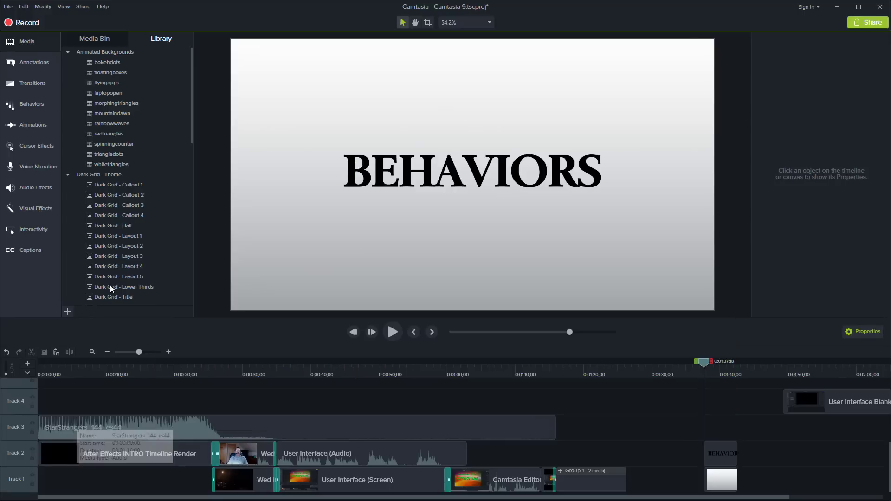
pyautogui.click(37, 64)
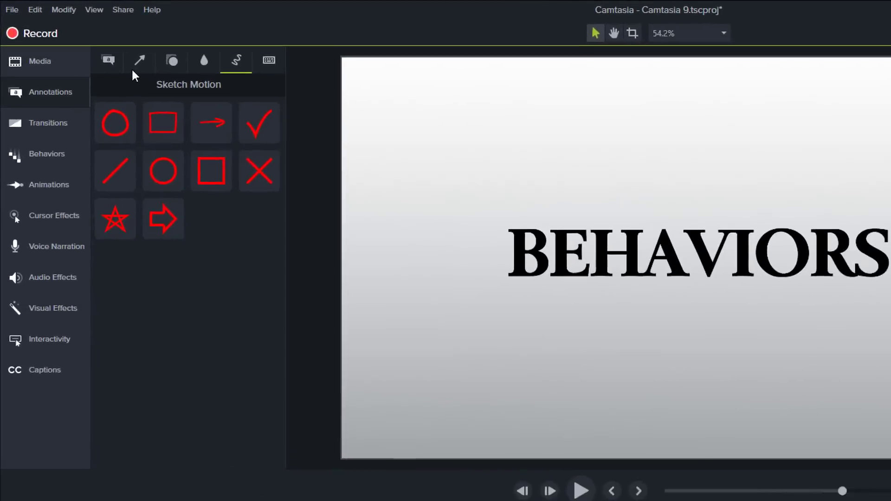
pyautogui.click(111, 62)
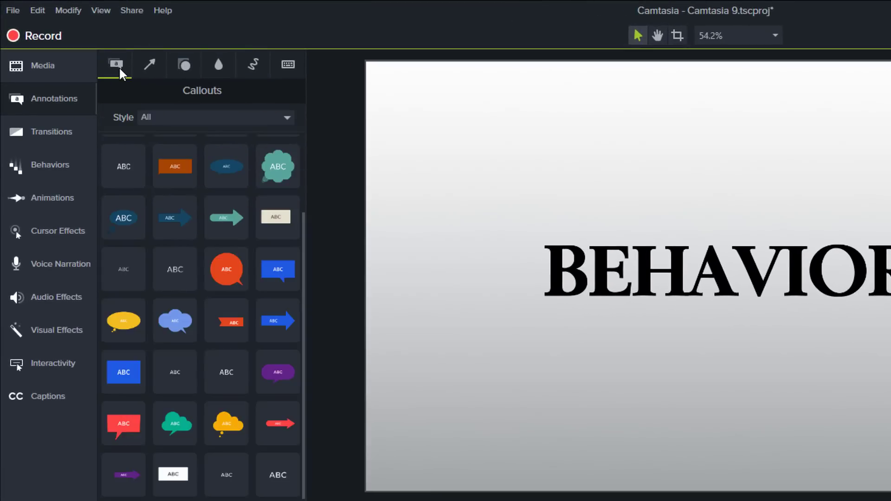
pyautogui.click(150, 61)
pyautogui.click(188, 66)
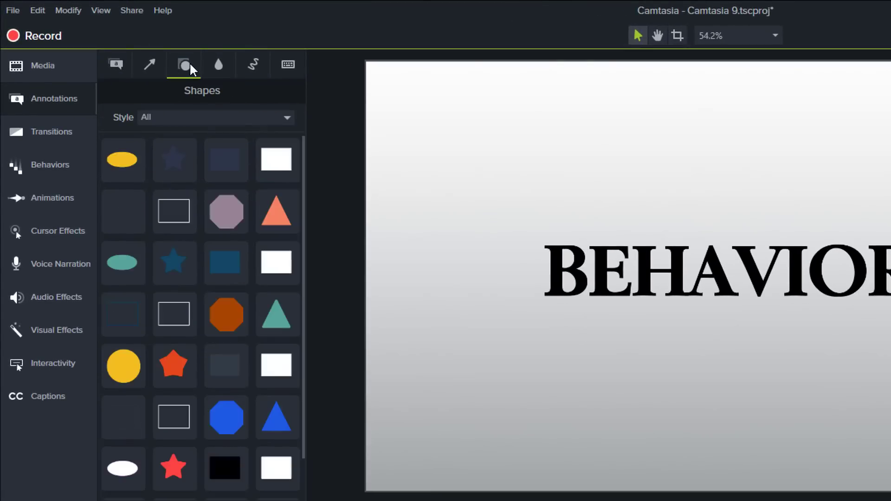
pyautogui.click(217, 70)
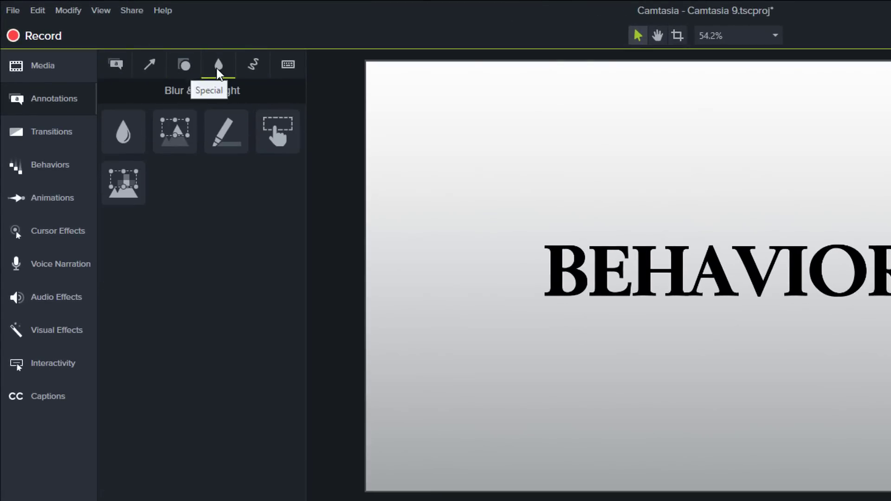
pyautogui.click(250, 68)
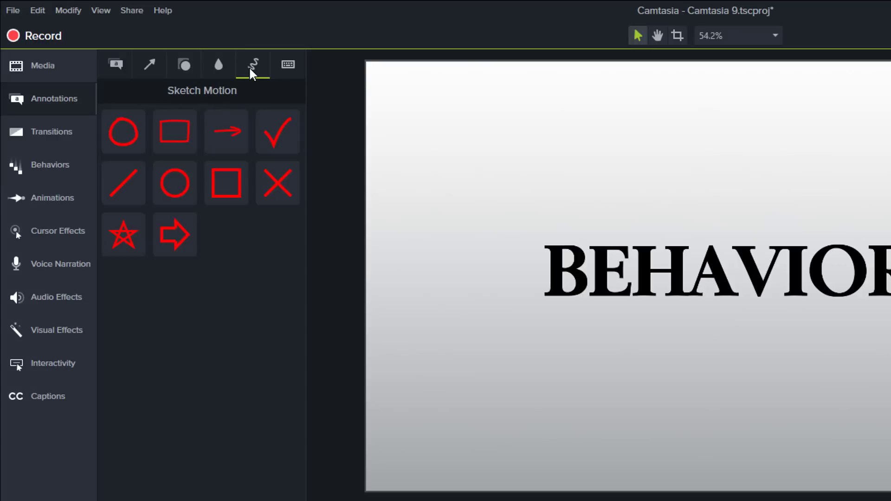
pyautogui.click(285, 69)
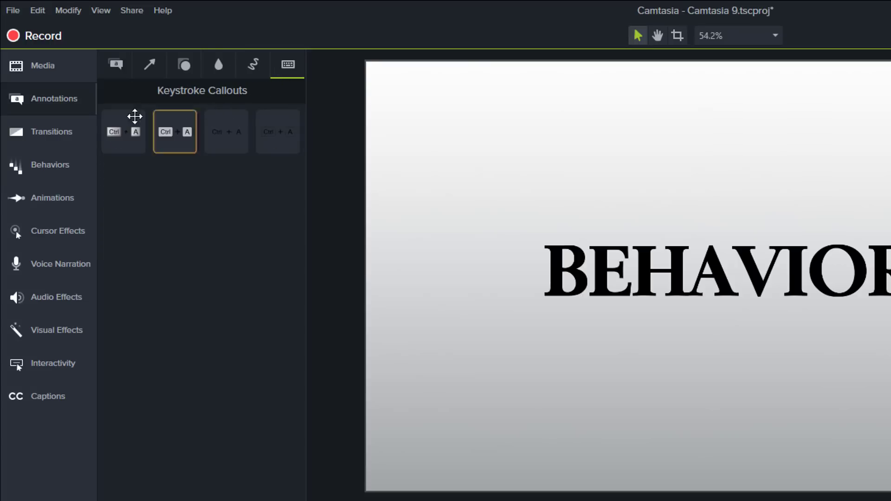
# Step: Show the Transitions gallery, then the Behaviors presets such as Drifting, Fade and Pop Up
pyautogui.click(44, 137)
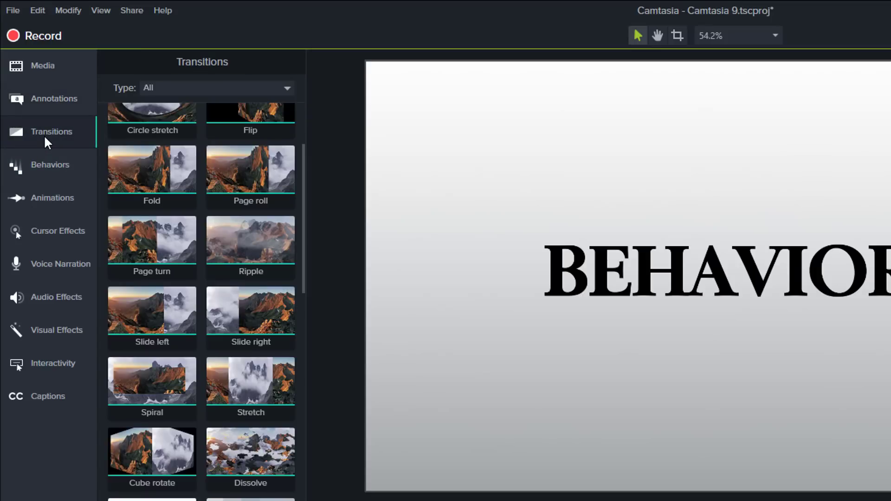
pyautogui.click(48, 166)
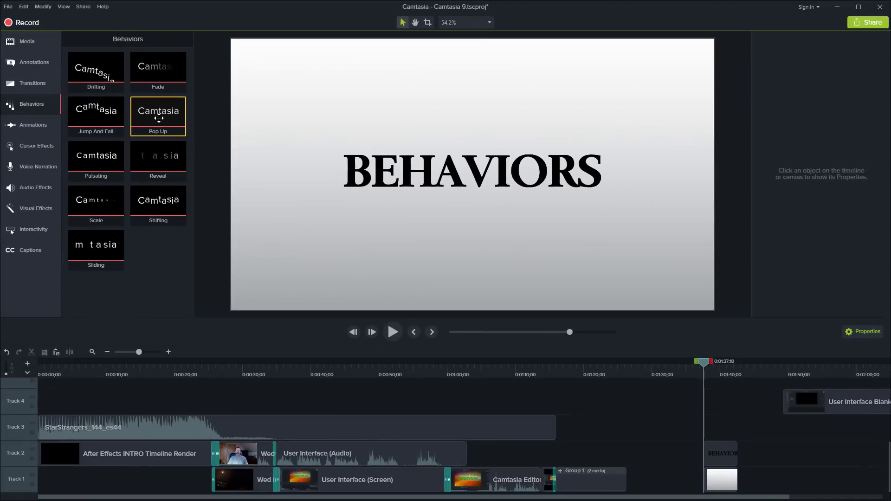
# Step: Apply the Pop Up behavior to the BEHAVIORS title clip and play back its animation
pyautogui.moveTo(159, 119); pyautogui.dragTo(716, 454)
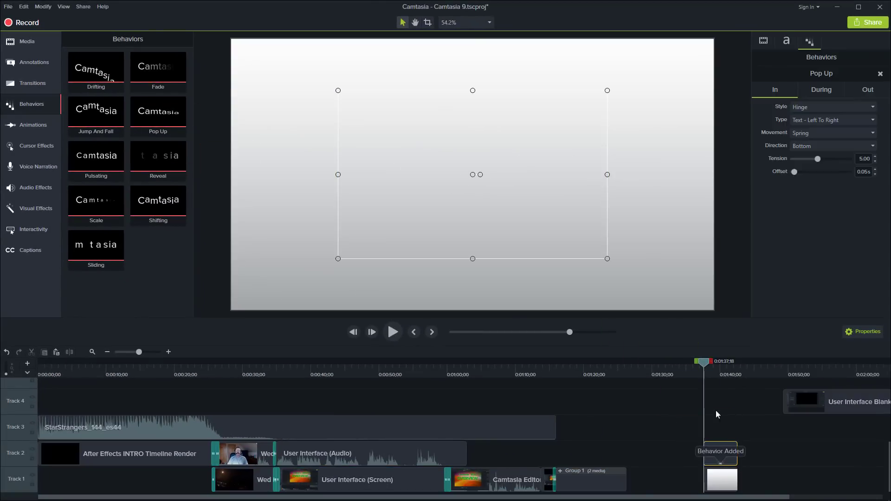
pyautogui.click(393, 335)
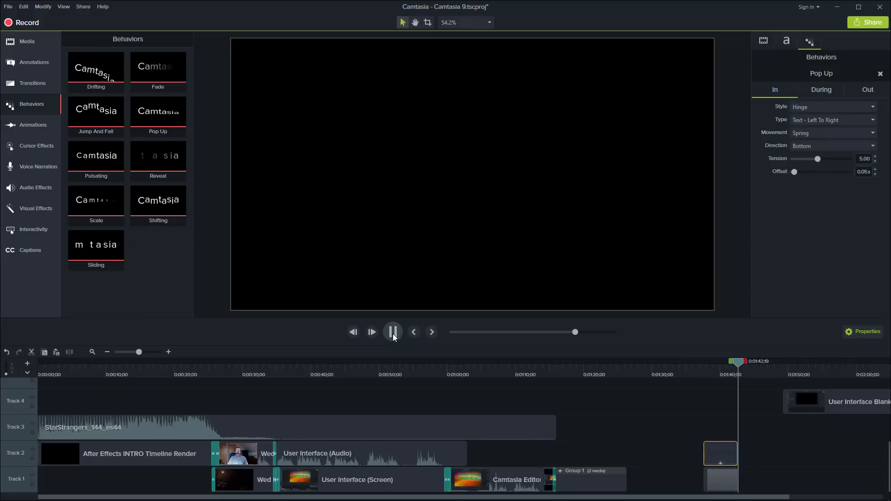
pyautogui.click(726, 368)
pyautogui.moveTo(727, 369); pyautogui.dragTo(730, 363)
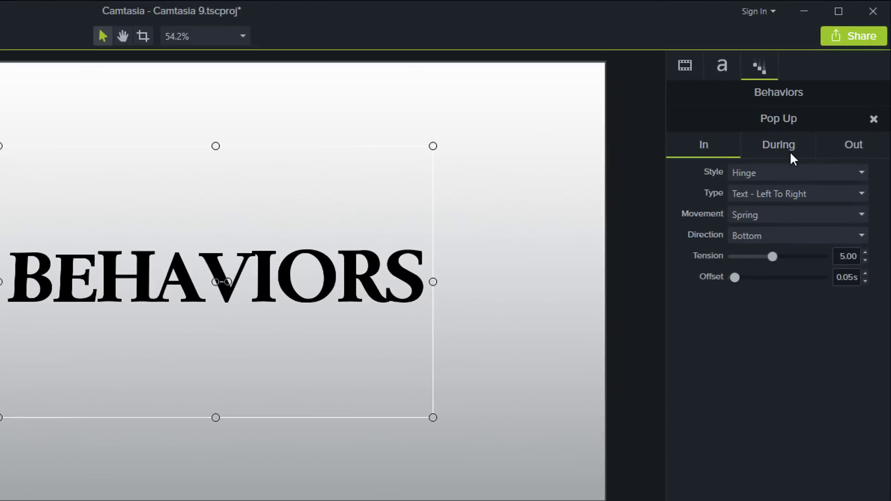
# Step: Keep the Pop Up exit at Hinge style with Ease In - Quart movement
pyautogui.click(857, 145)
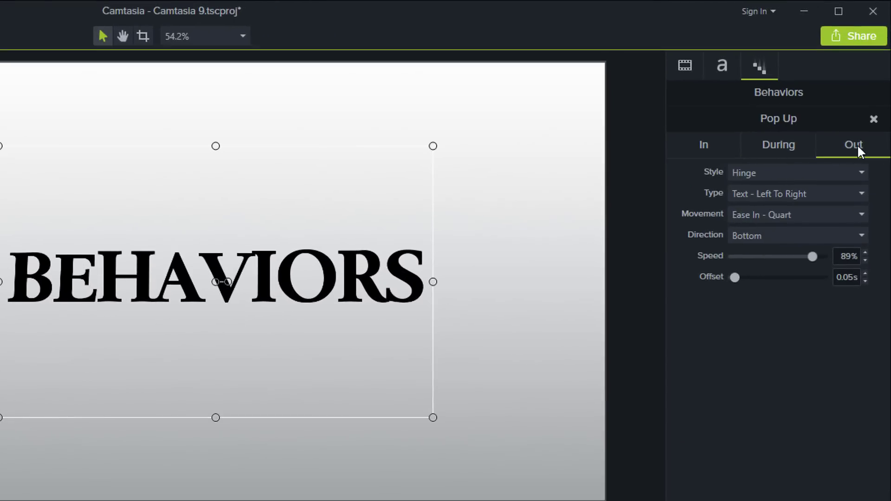
pyautogui.click(861, 173)
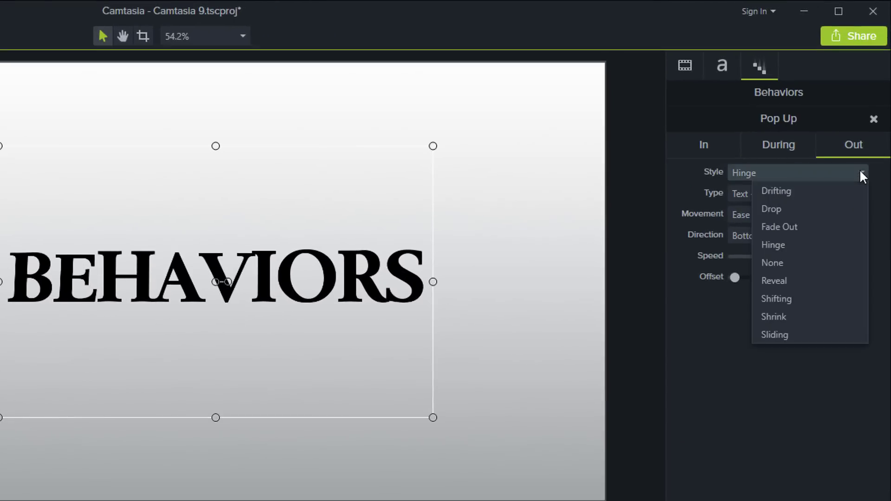
pyautogui.click(803, 403)
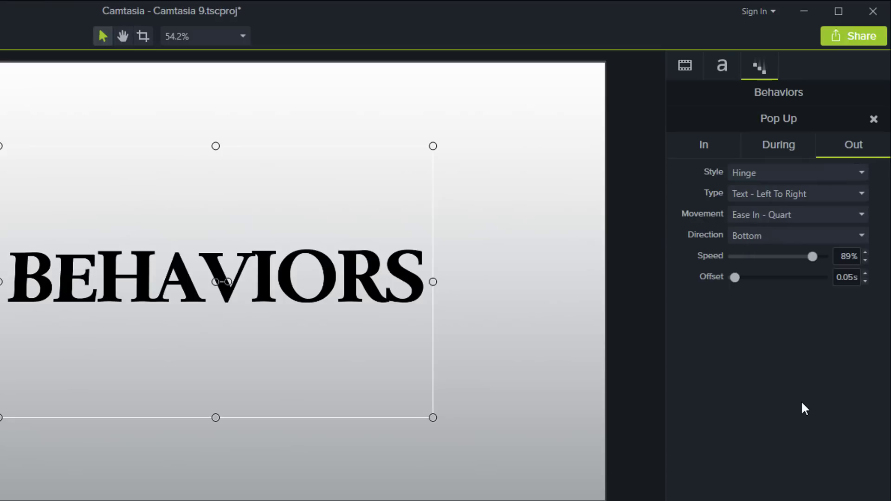
pyautogui.click(863, 213)
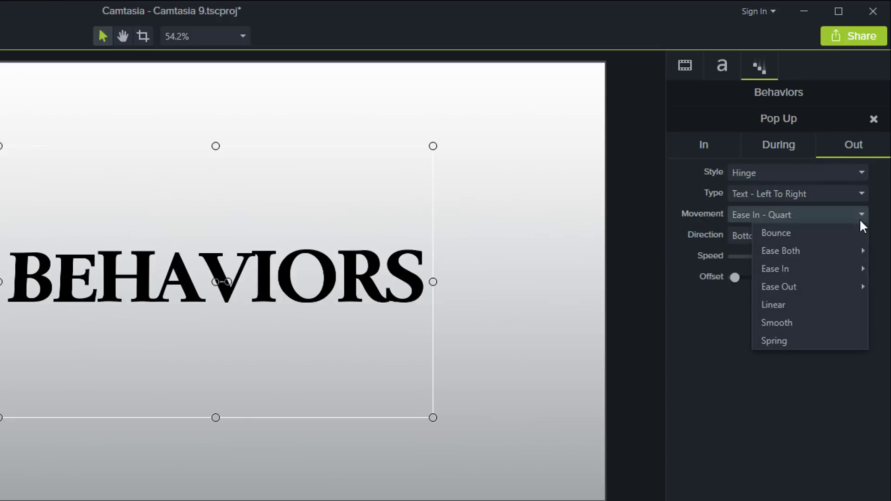
pyautogui.moveTo(774, 285)
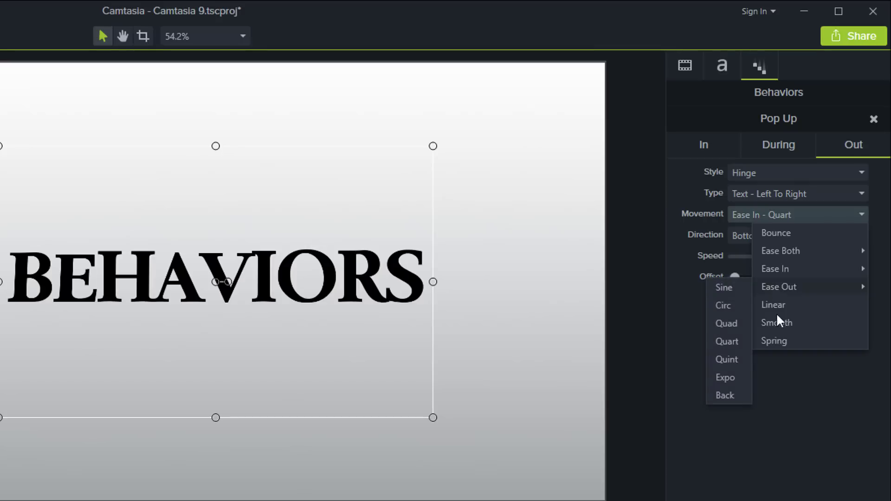
pyautogui.click(797, 392)
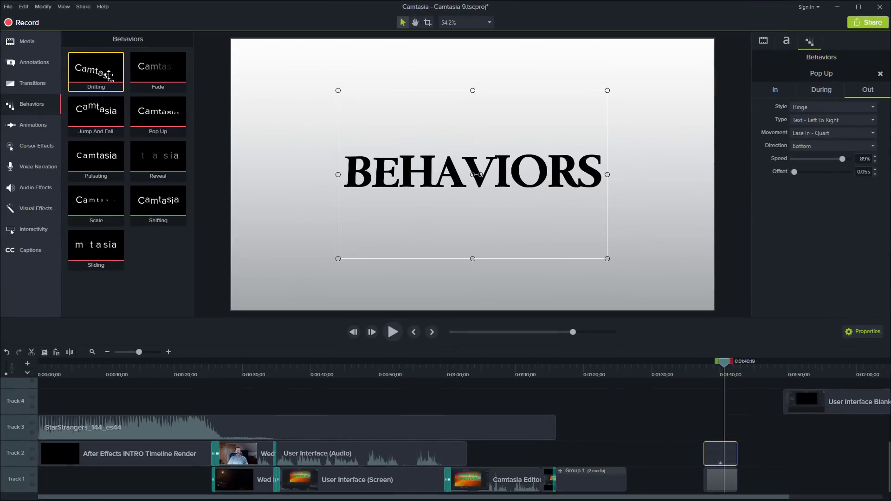
# Step: Add the Drifting behavior to the BEHAVIORS clip, preview it, and show the Animations gallery
pyautogui.moveTo(107, 73); pyautogui.dragTo(722, 478)
pyautogui.moveTo(727, 368); pyautogui.dragTo(694, 369)
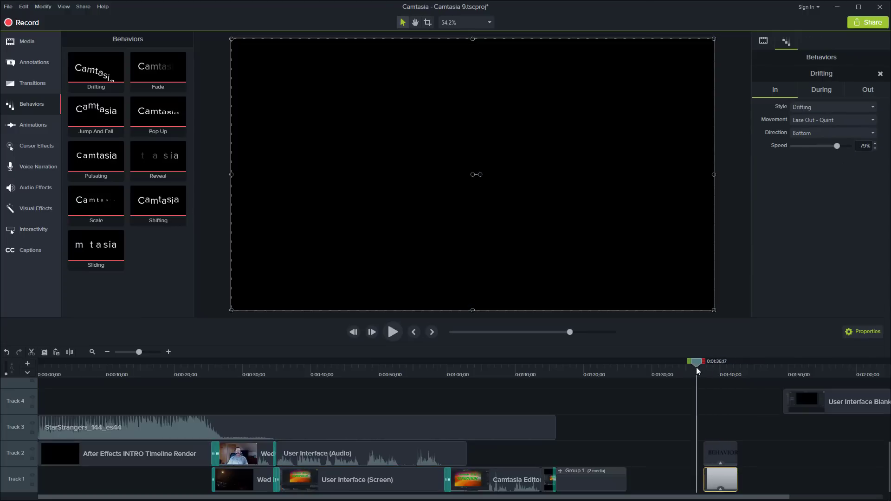
pyautogui.click(393, 336)
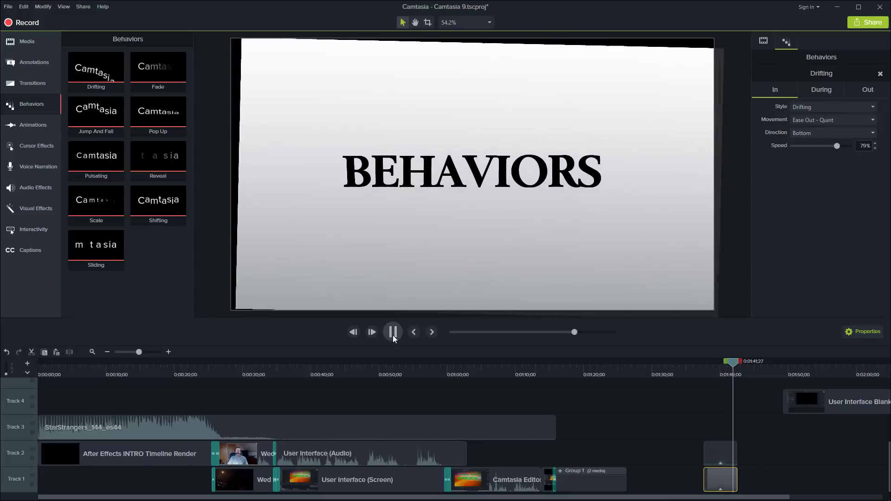
pyautogui.click(393, 335)
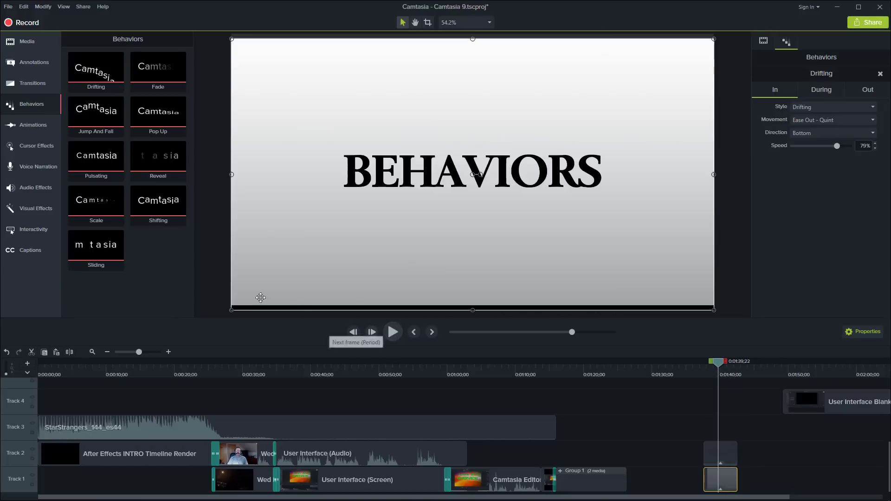
pyautogui.click(26, 126)
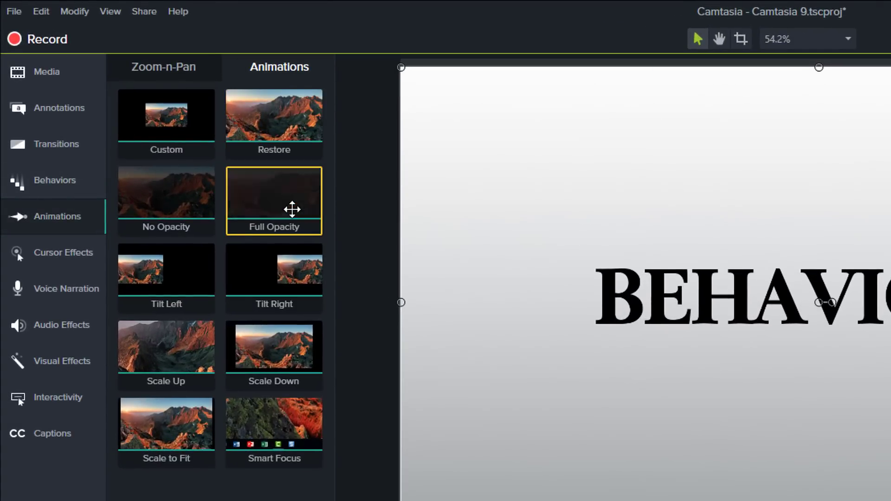
# Step: Browse the Zoom-n-Pan options, then the Left Click and general Cursor Effects galleries
pyautogui.click(177, 69)
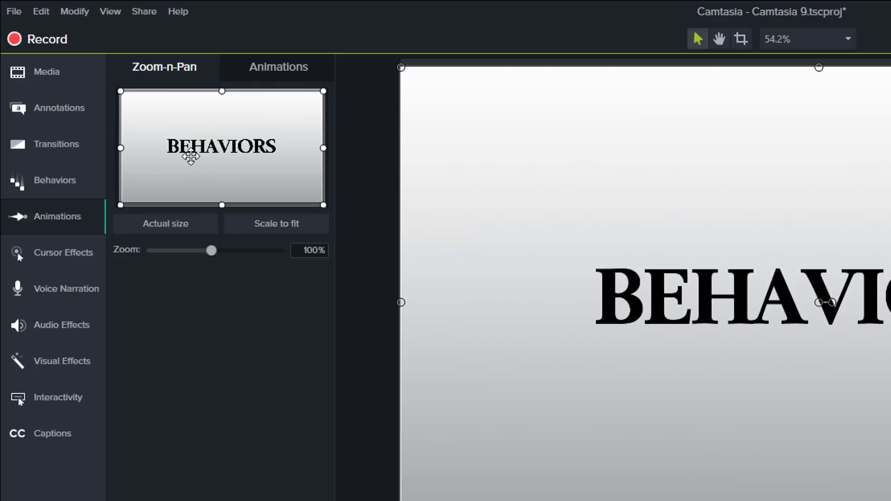
pyautogui.click(68, 253)
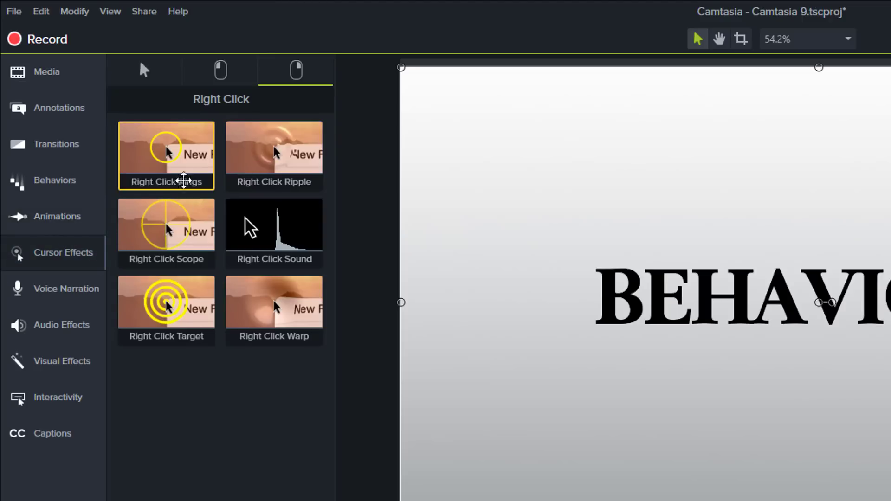
pyautogui.click(222, 70)
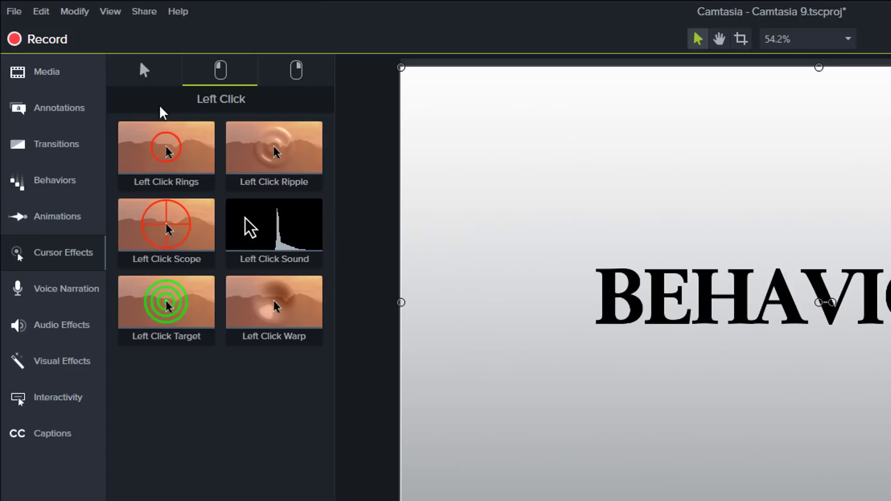
pyautogui.click(145, 73)
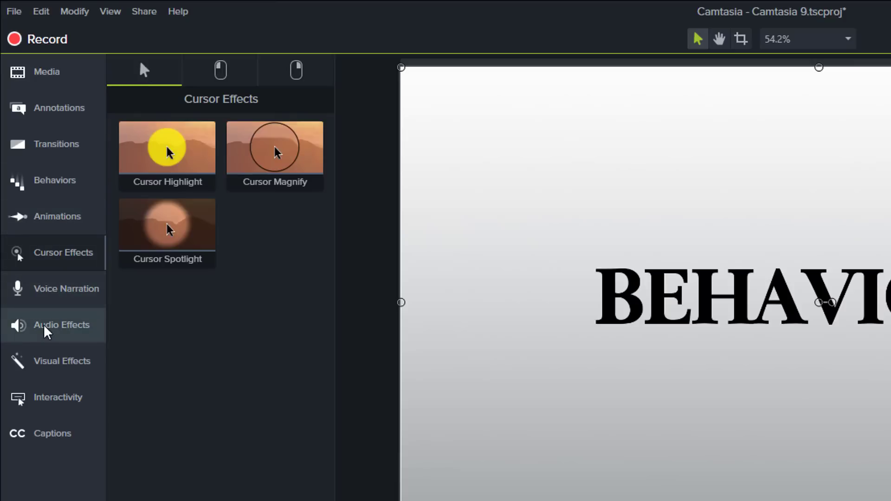
# Step: Enter the placeholder script 'safsfsdfdf' in the Voice Narration panel
pyautogui.click(52, 302)
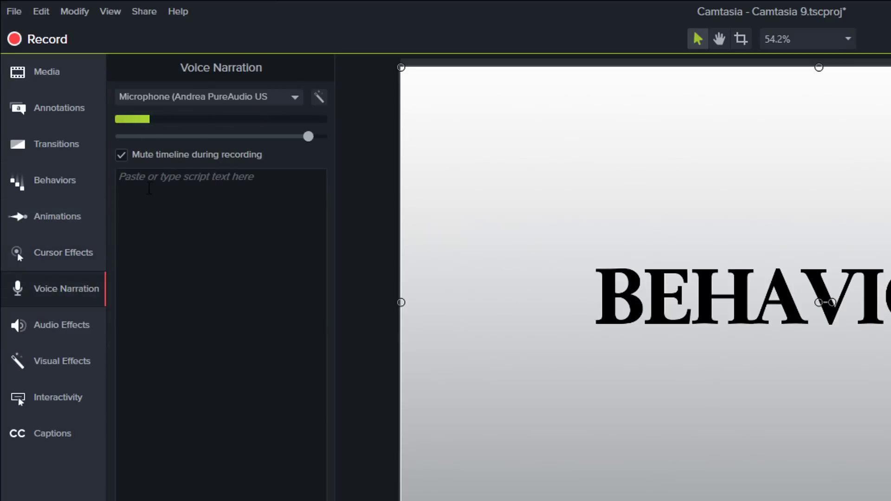
pyautogui.click(149, 188)
pyautogui.write('safsfsdfdf')
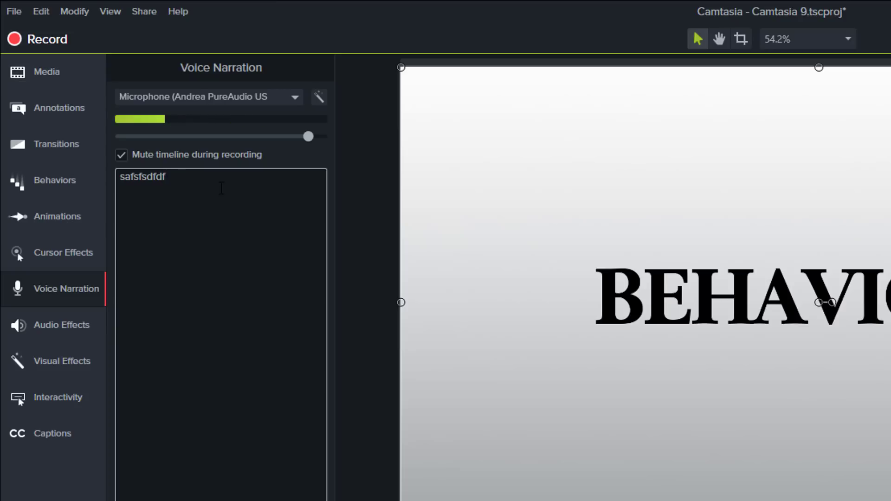
# Step: Browse the Audio Effects, Visual Effects and Interactivity galleries
pyautogui.click(57, 326)
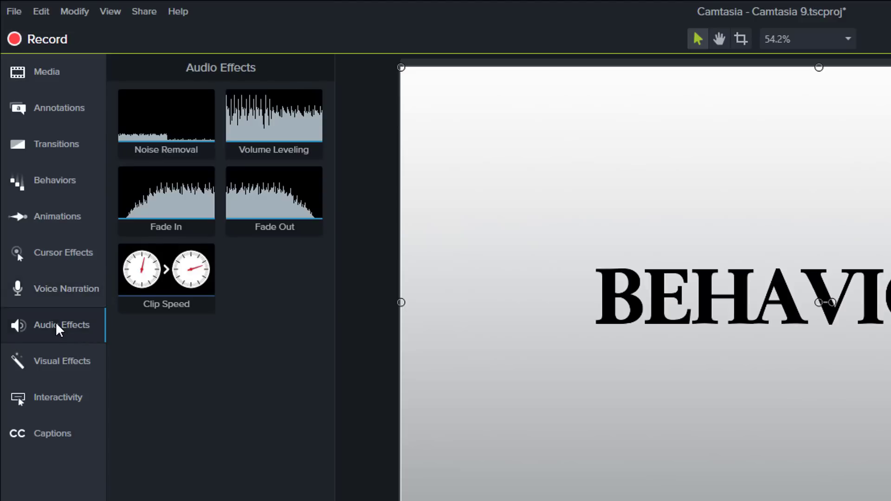
pyautogui.click(36, 368)
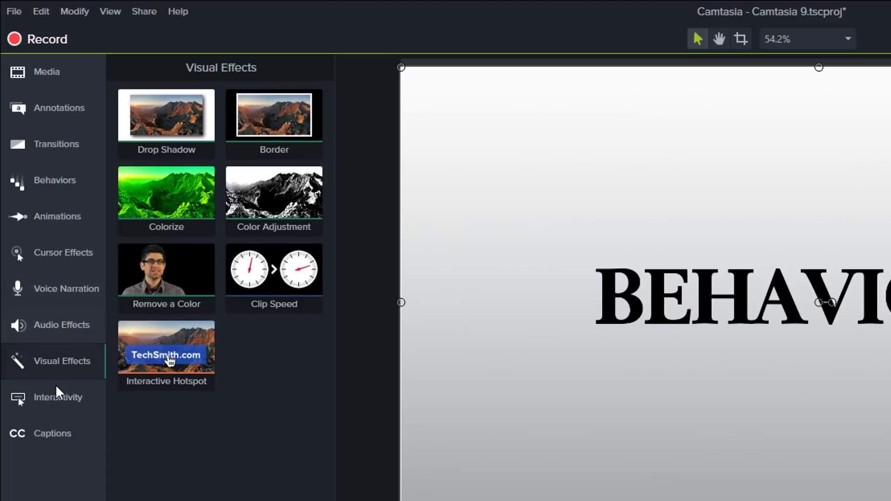
pyautogui.click(56, 399)
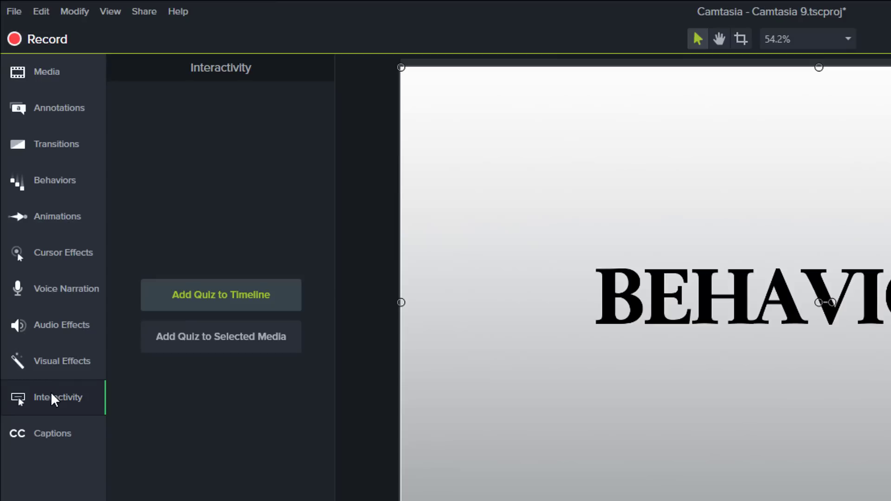
# Step: Add a caption reading 'sdgdgsgsdg' at the playhead
pyautogui.click(59, 434)
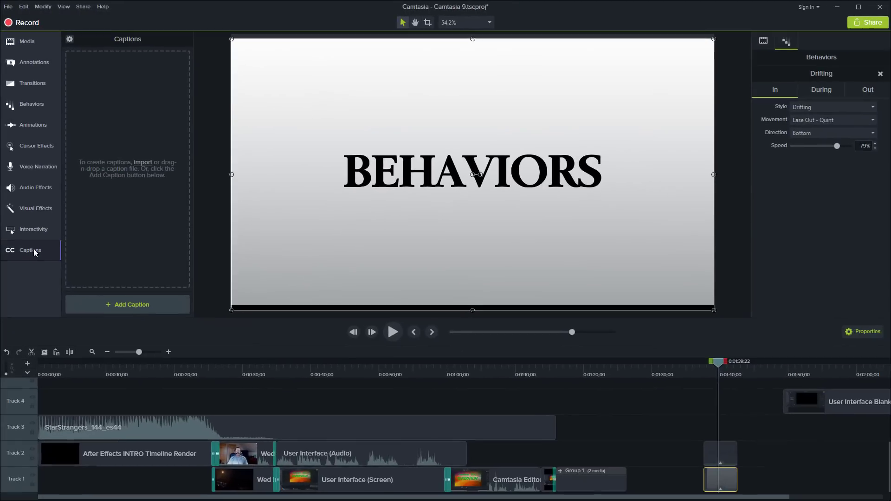
pyautogui.click(127, 304)
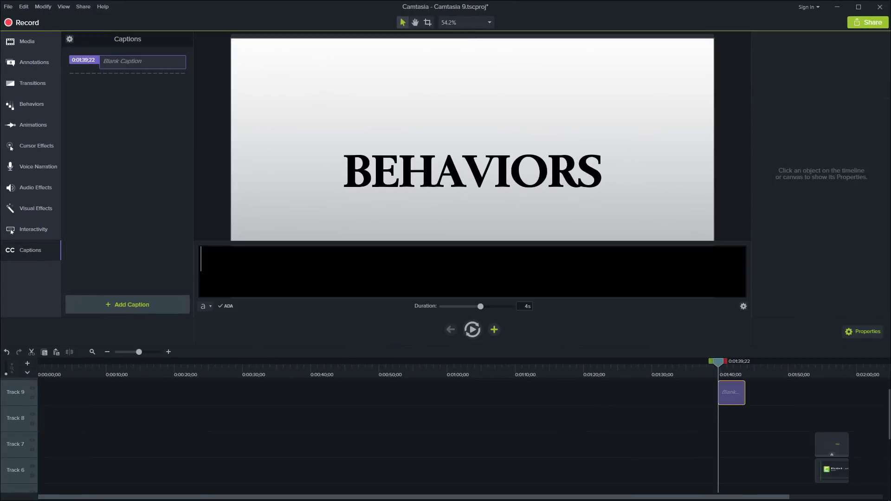
pyautogui.write('sdgdgsgsdg')
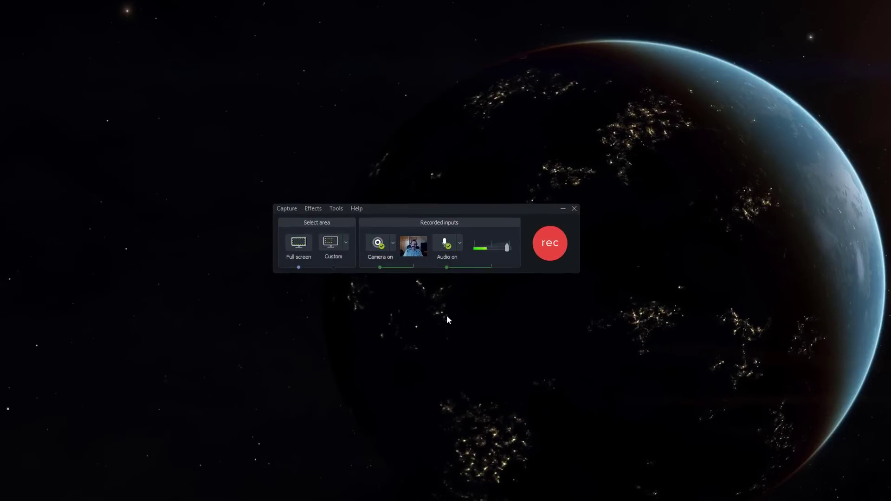
pyautogui.moveTo(414, 251)
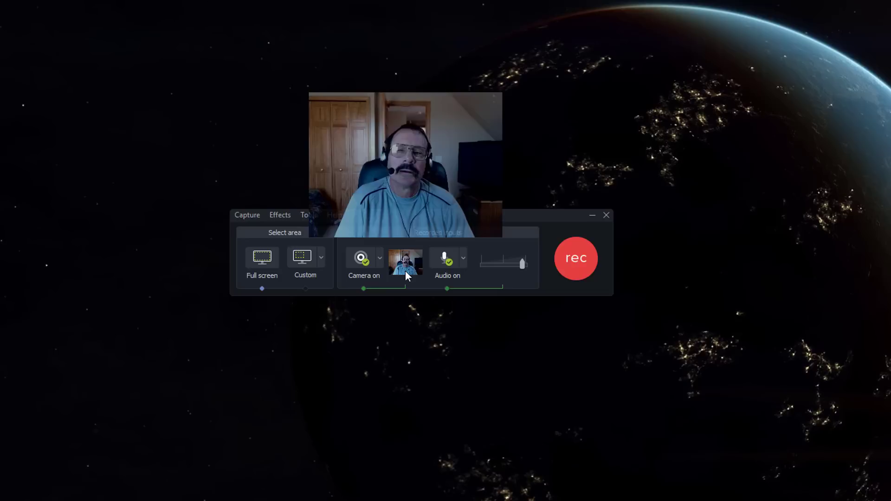
pyautogui.click(464, 263)
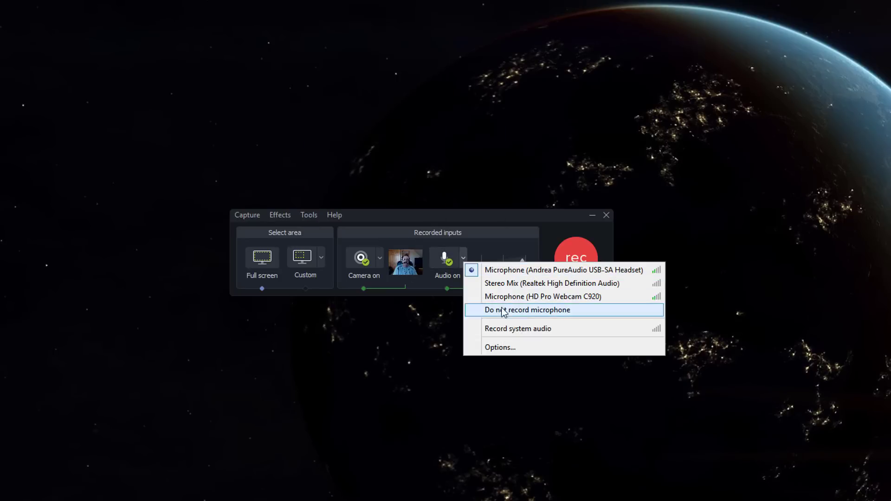
pyautogui.click(466, 256)
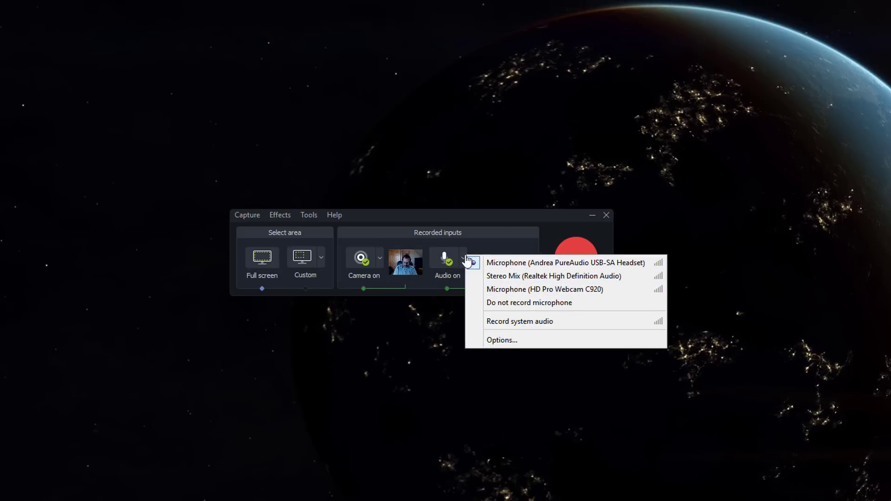
pyautogui.click(479, 339)
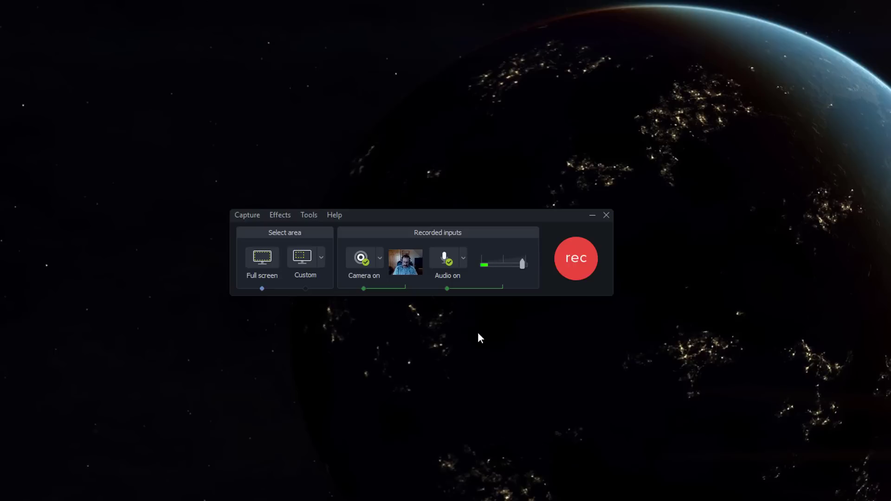
pyautogui.moveTo(418, 273)
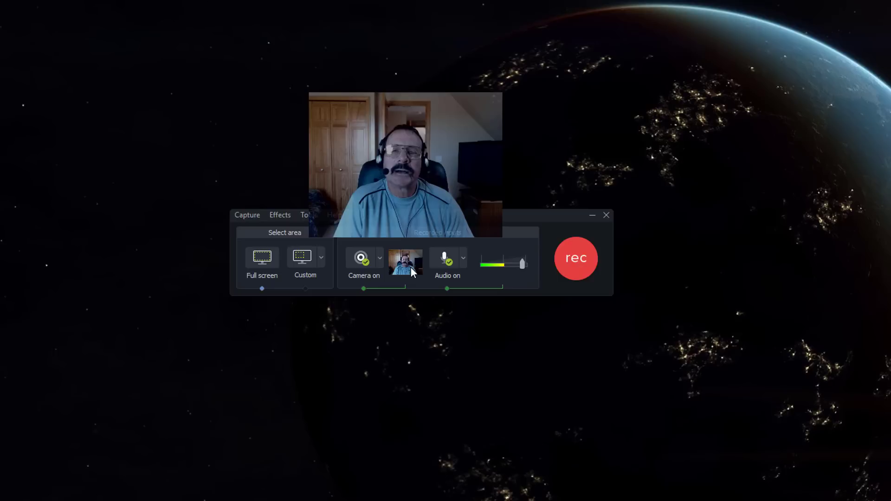